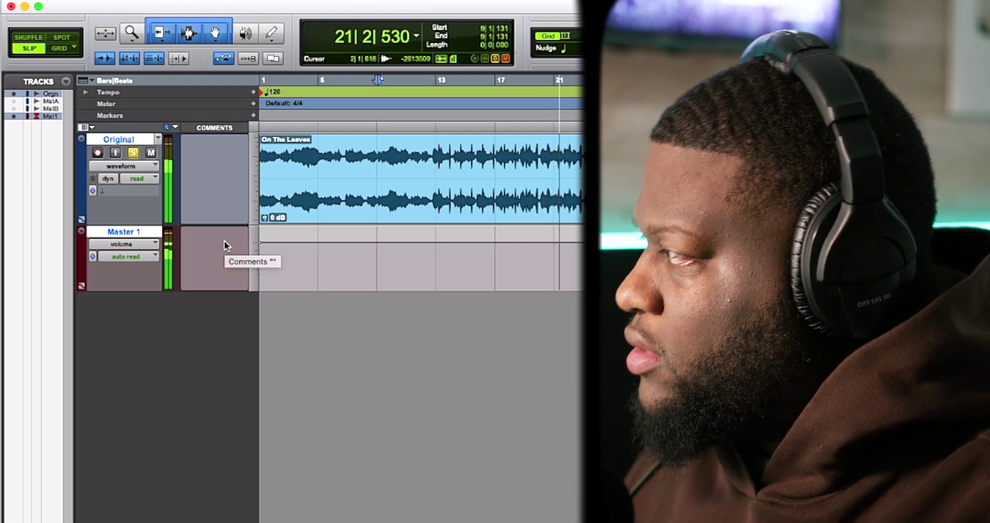
Compare Master A and Master B during playback by alternating which of the two tracks is audible
{"action": "key", "text": "space"}
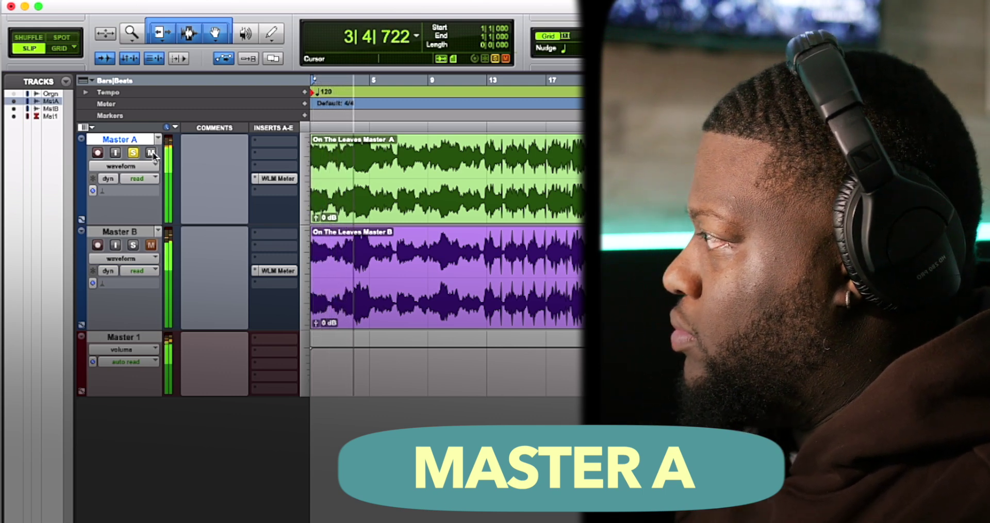
{"action": "left_click", "coordinate": [150, 152]}
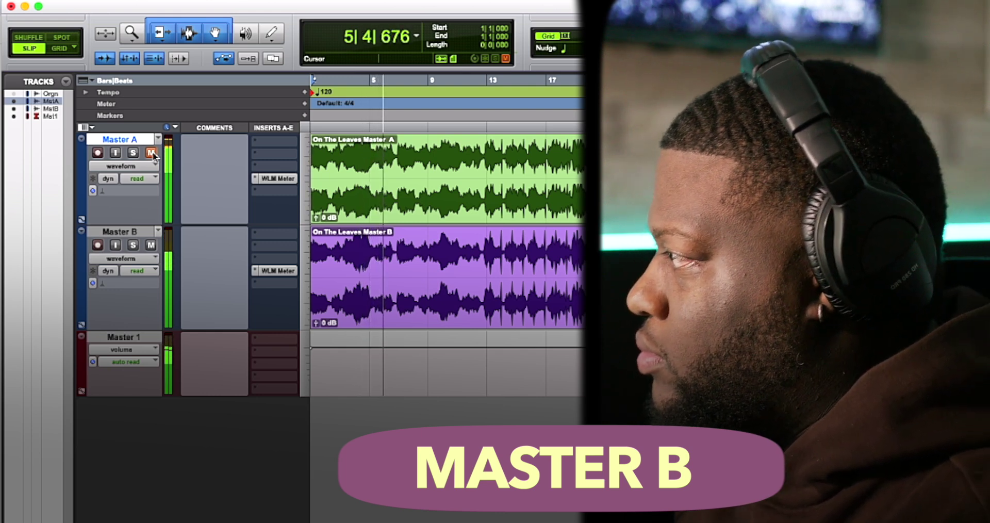
{"action": "left_click", "coordinate": [151, 153]}
{"action": "key", "text": "shift+s"}
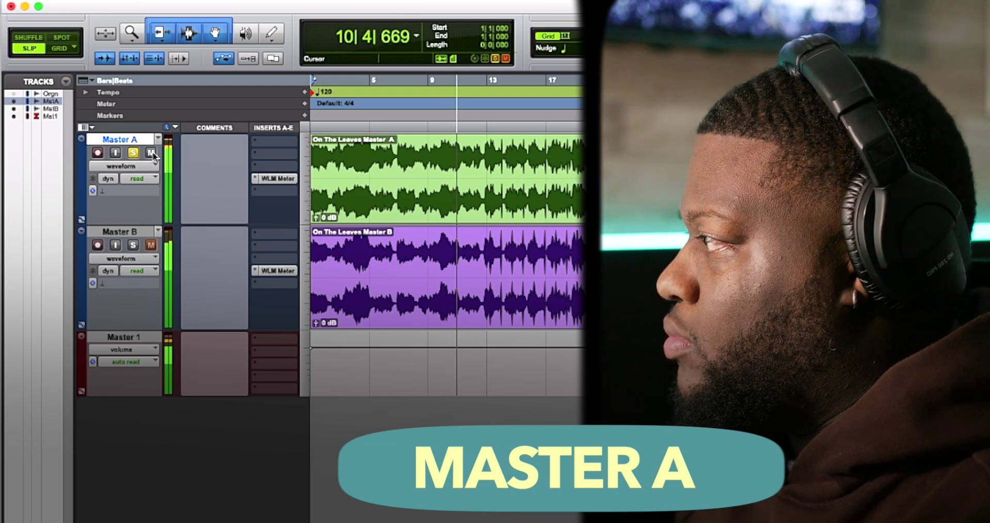
{"action": "left_click", "coordinate": [151, 152]}
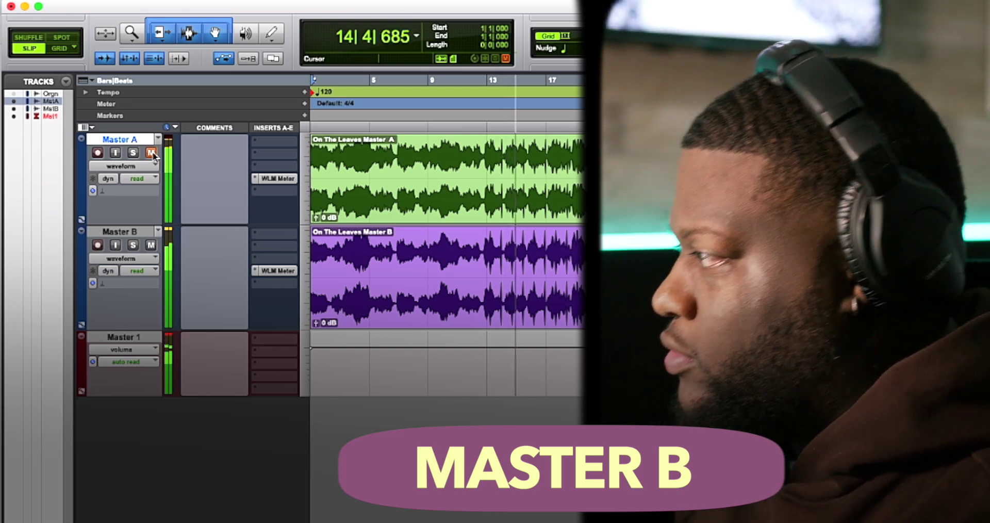
{"action": "left_click", "coordinate": [151, 152]}
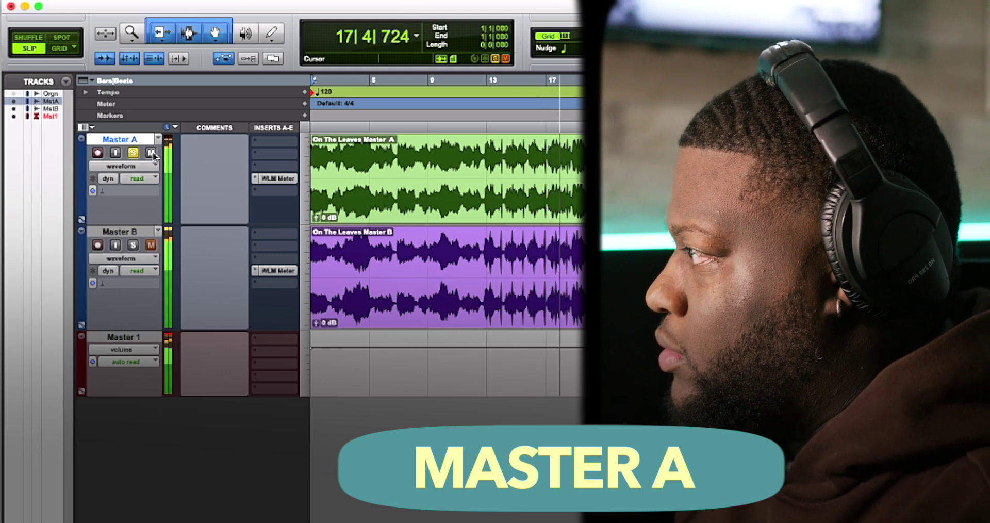
{"action": "left_click", "coordinate": [151, 153]}
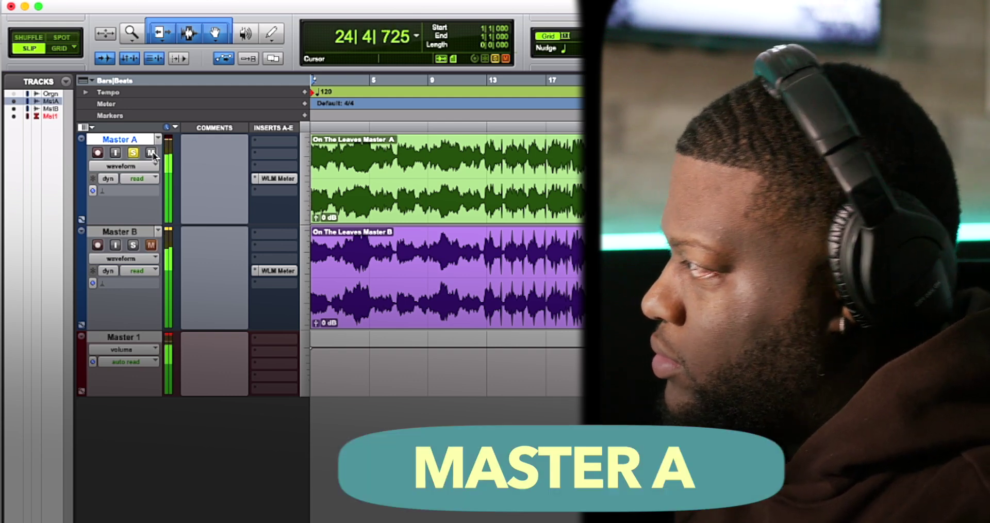
{"action": "left_click", "coordinate": [152, 152]}
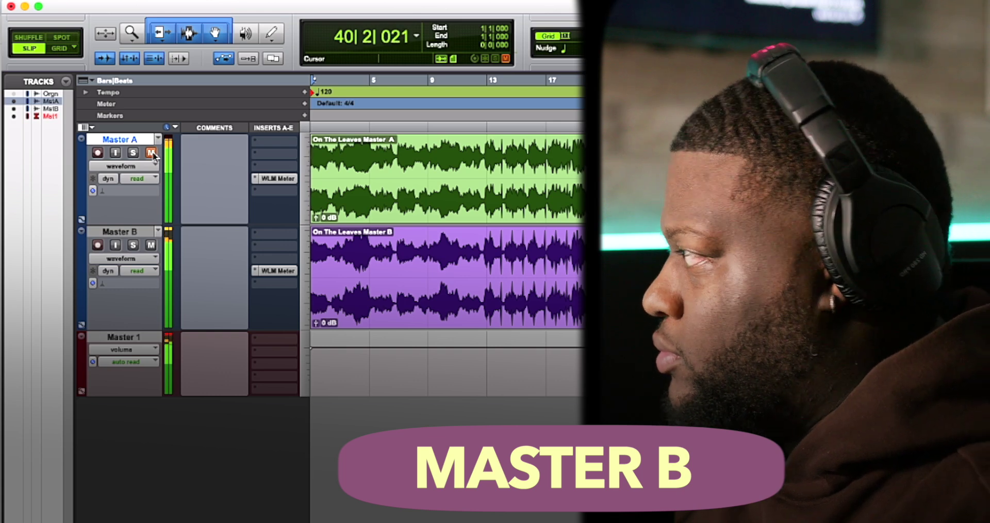
{"action": "key", "text": "shift+s"}
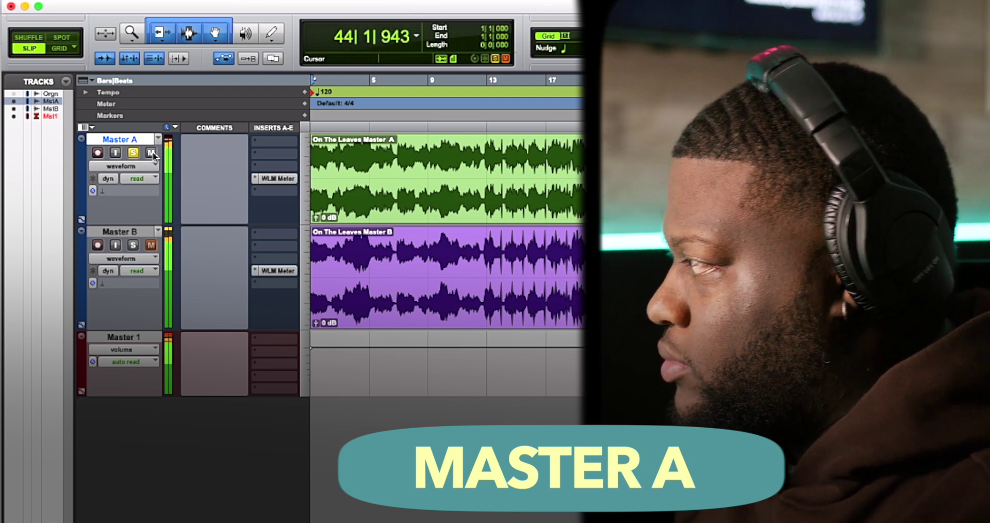
{"action": "left_click", "coordinate": [151, 153]}
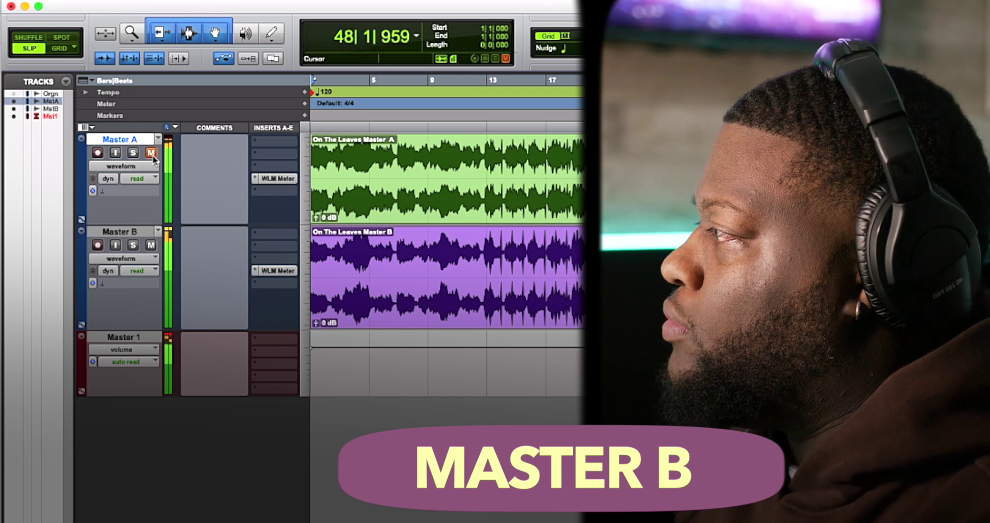
{"action": "left_click", "coordinate": [151, 153]}
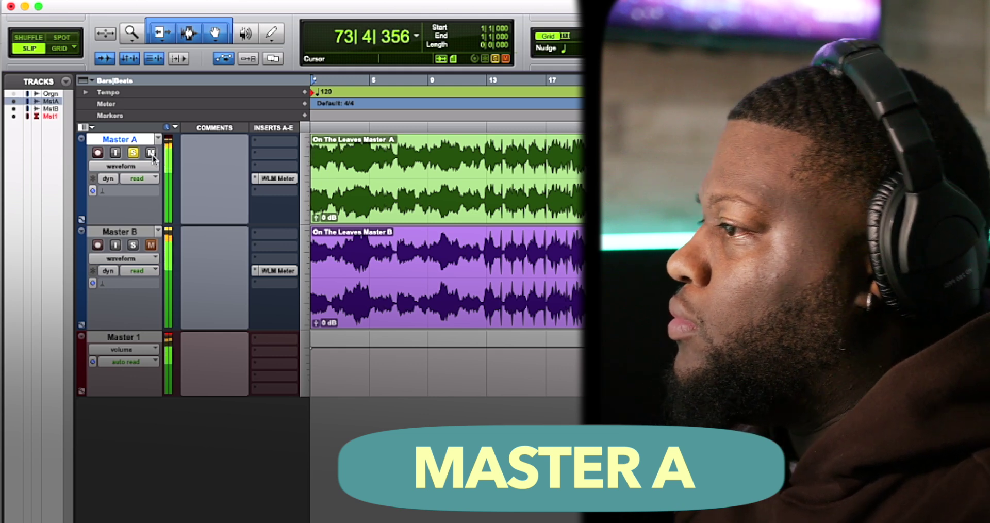
{"action": "left_click", "coordinate": [151, 152]}
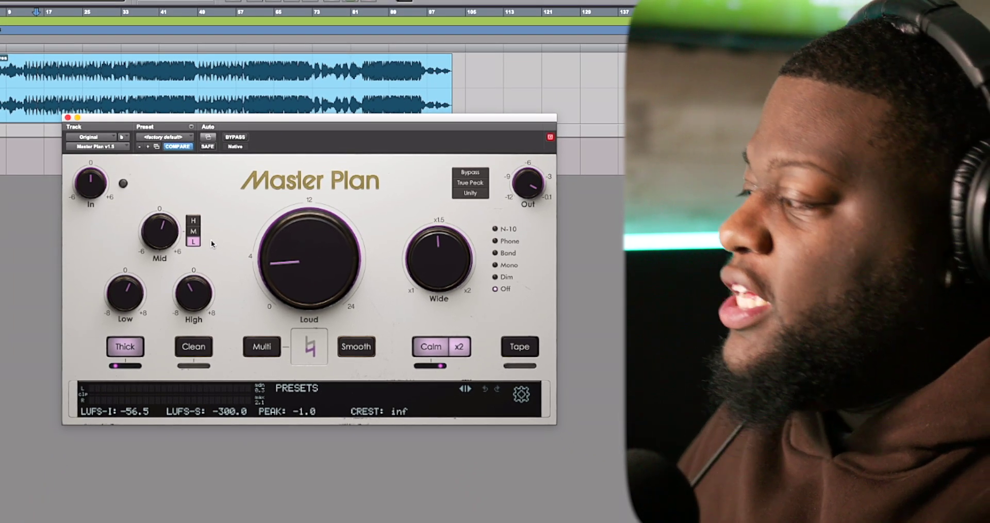
Play the Original track, boost the Master Plan Low EQ slightly and raise the Mid EQ to 0.87 dB in the L range
{"action": "mouse_move", "coordinate": [161, 243]}
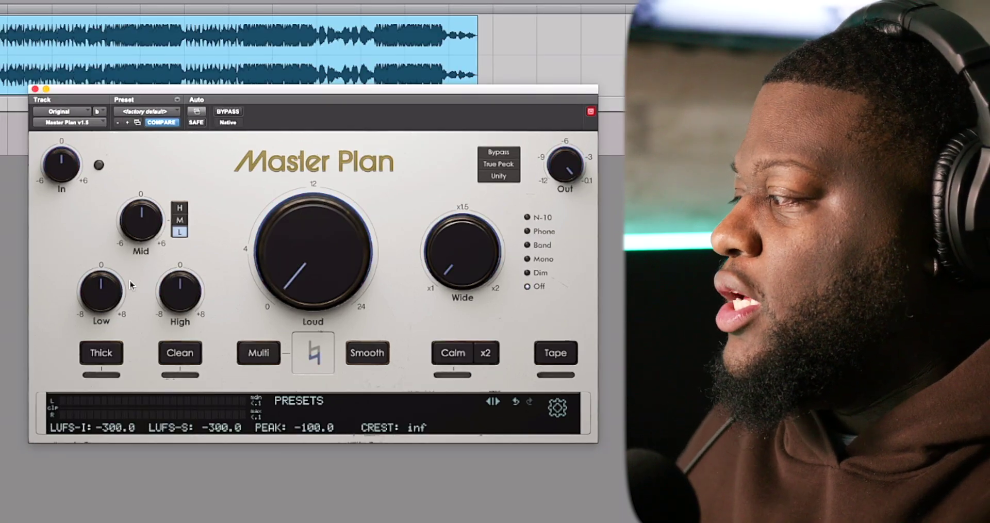
{"action": "key", "text": "space"}
{"action": "mouse_move", "coordinate": [112, 302]}
{"action": "left_click_drag", "start_coordinate": [98, 308], "coordinate": [112, 309]}
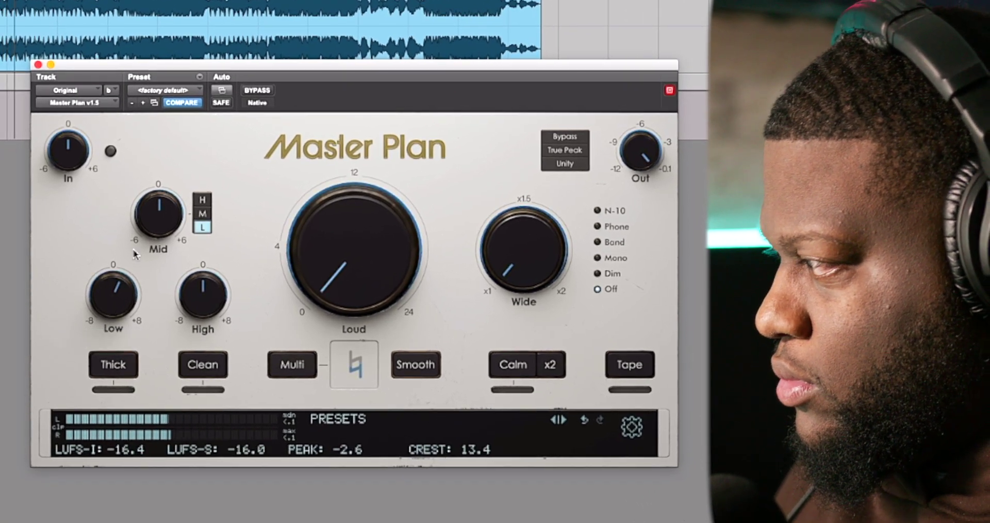
{"action": "left_click_drag", "start_coordinate": [150, 228], "coordinate": [158, 228]}
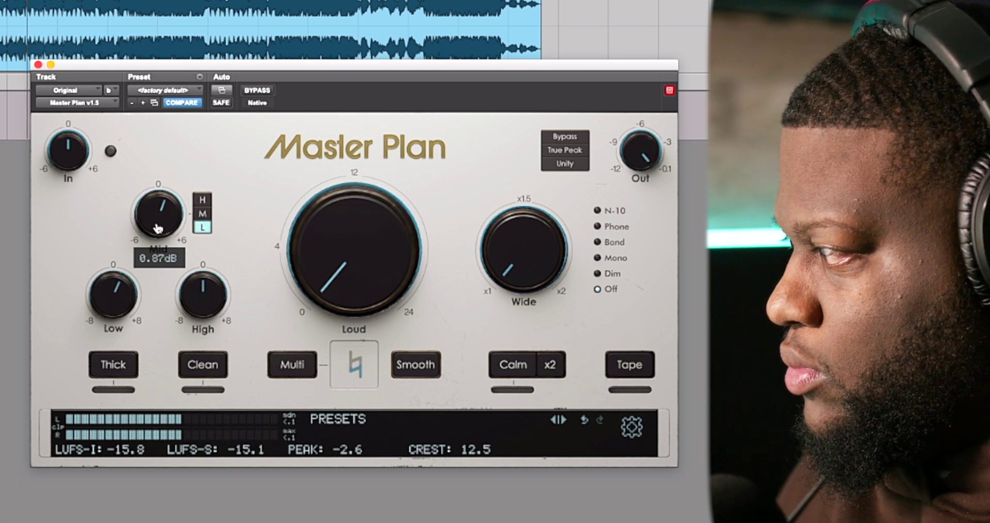
Cut the High EQ slightly and keep the Mid EQ at 0.87 dB
{"action": "left_click_drag", "start_coordinate": [213, 298], "coordinate": [205, 308]}
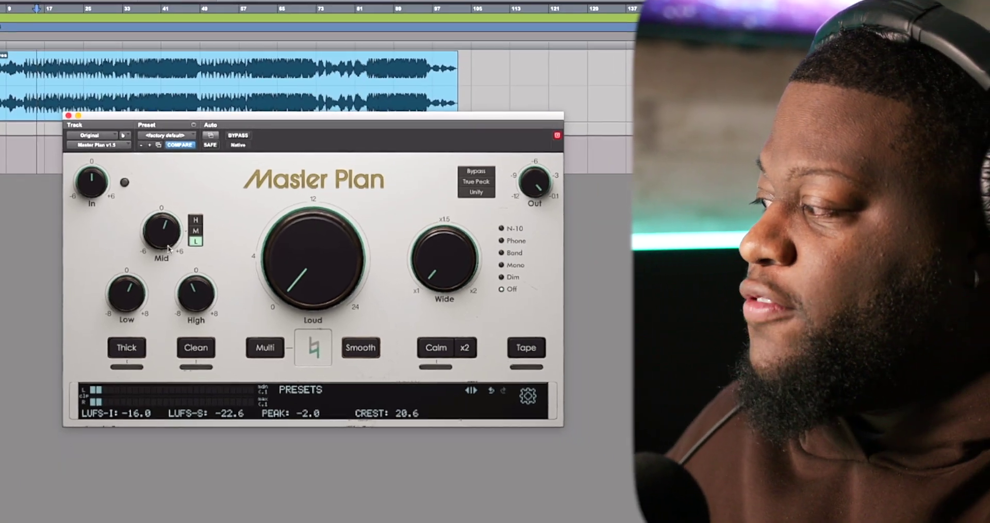
{"action": "mouse_move", "coordinate": [165, 228]}
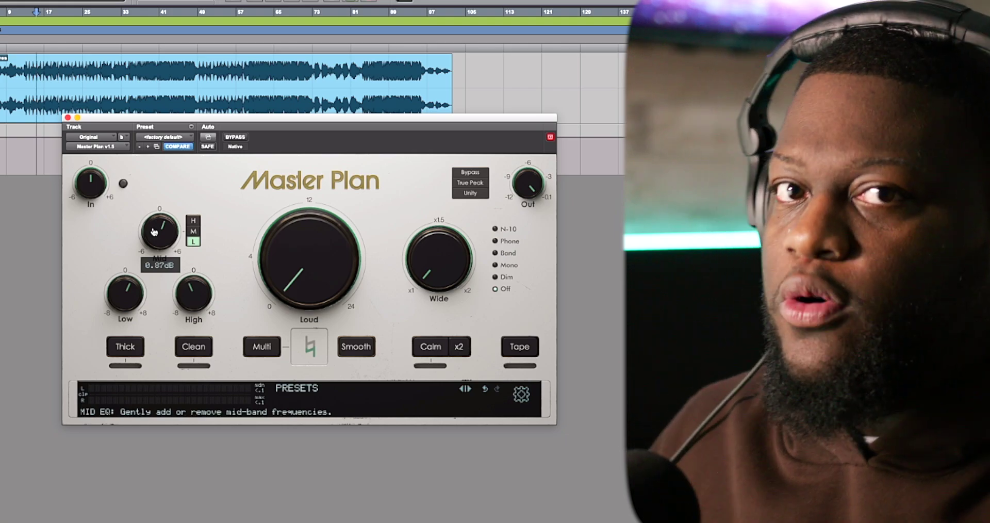
{"action": "left_click_drag", "start_coordinate": [155, 231], "coordinate": [154, 231]}
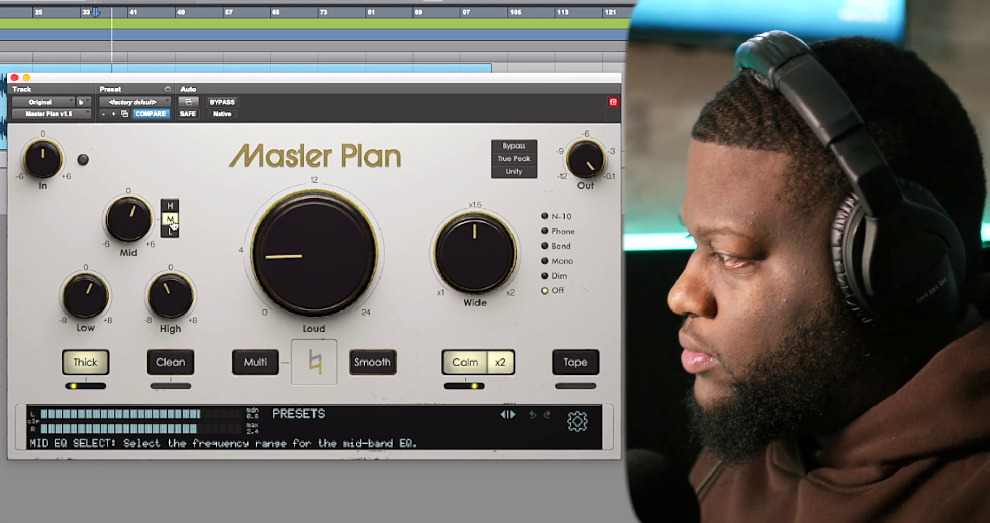
Compare the mid-band EQ's M, H and L frequency ranges during playback, finish on L and stop playback
{"action": "left_click", "coordinate": [170, 220]}
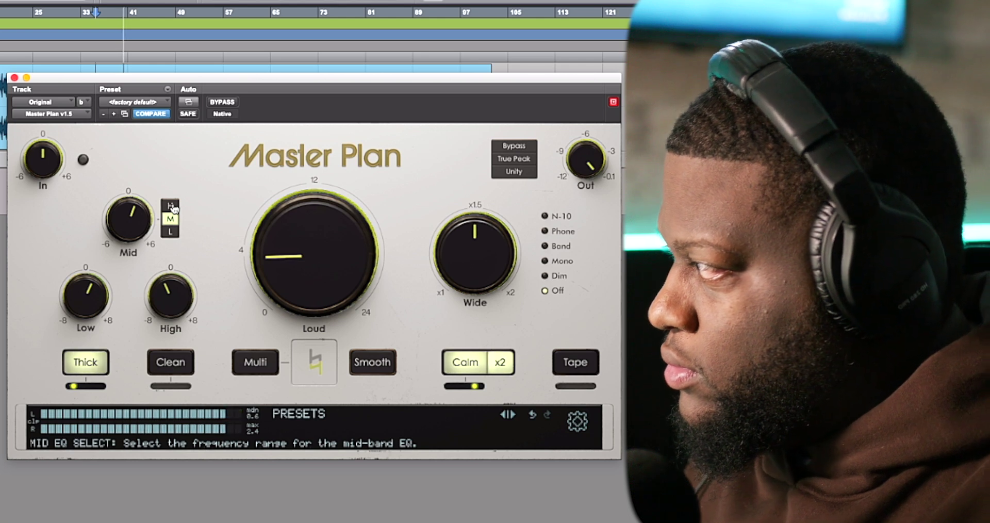
{"action": "left_click", "coordinate": [171, 207]}
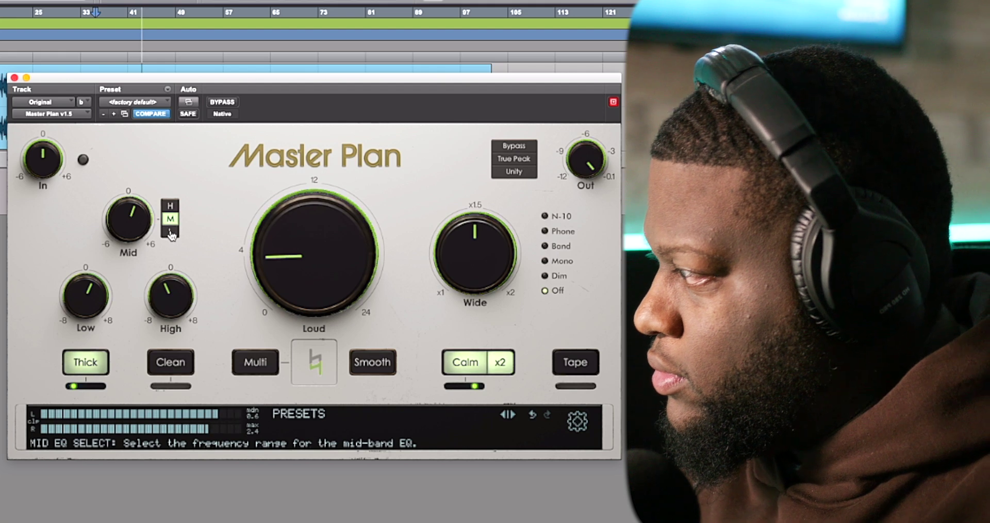
{"action": "left_click", "coordinate": [170, 232]}
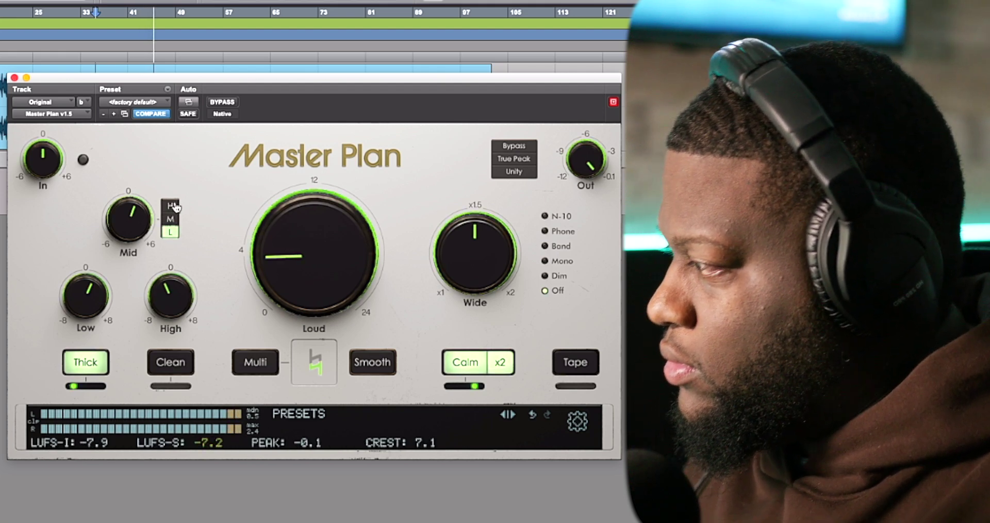
{"action": "left_click", "coordinate": [172, 206]}
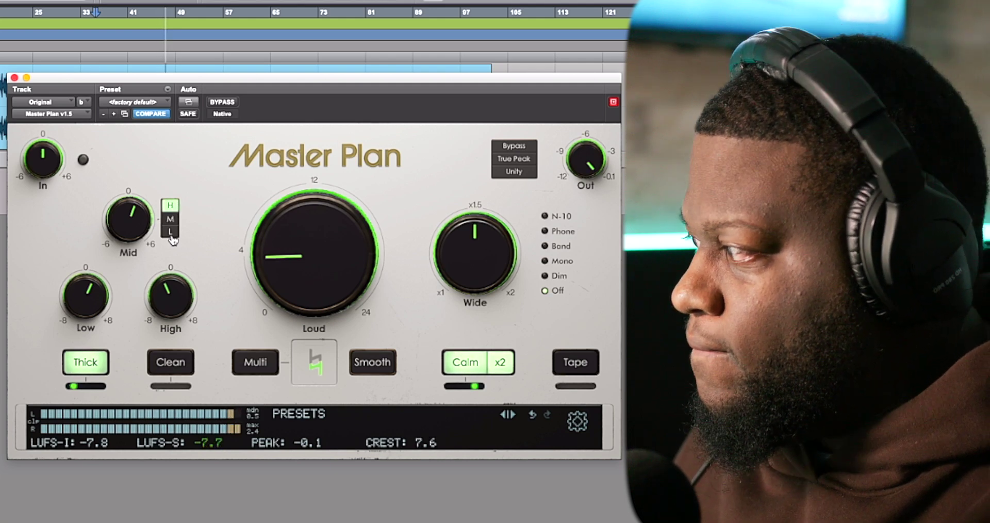
{"action": "left_click", "coordinate": [170, 232]}
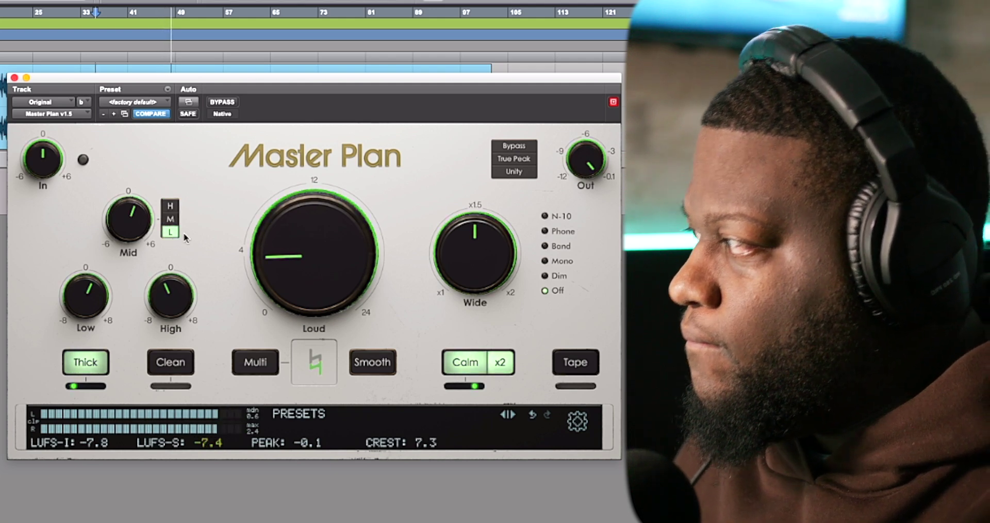
{"action": "key", "text": "space"}
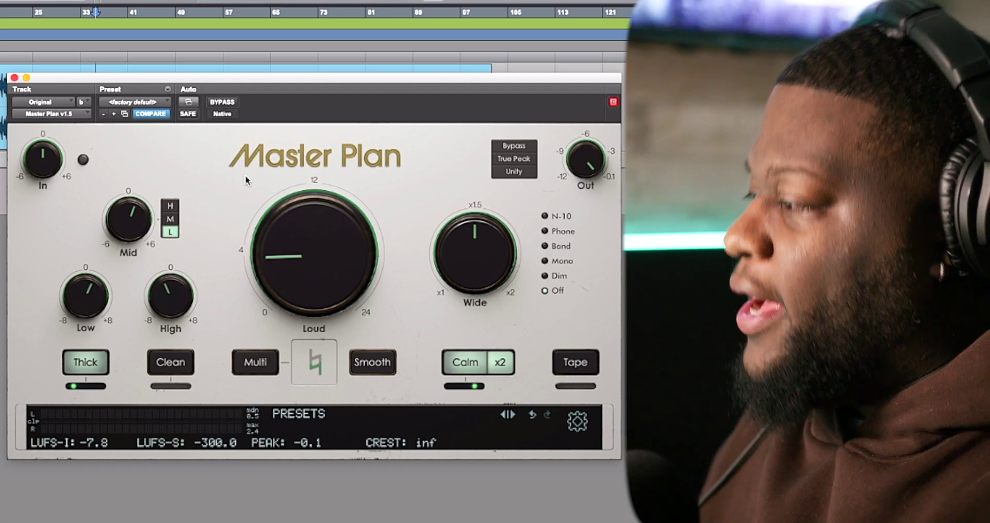
Try the Mono playback check with the transport stopped and switch the check back to Off
{"action": "mouse_move", "coordinate": [339, 250]}
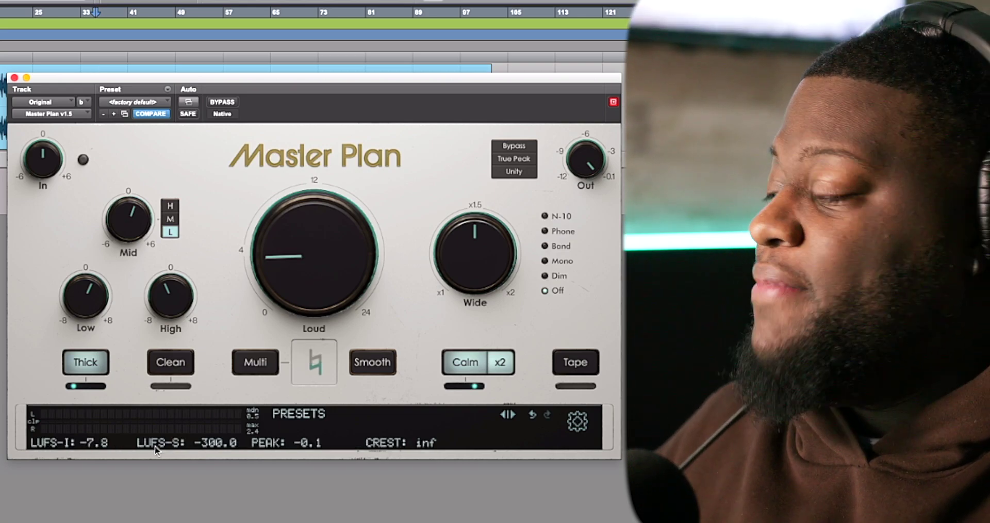
{"action": "mouse_move", "coordinate": [311, 266]}
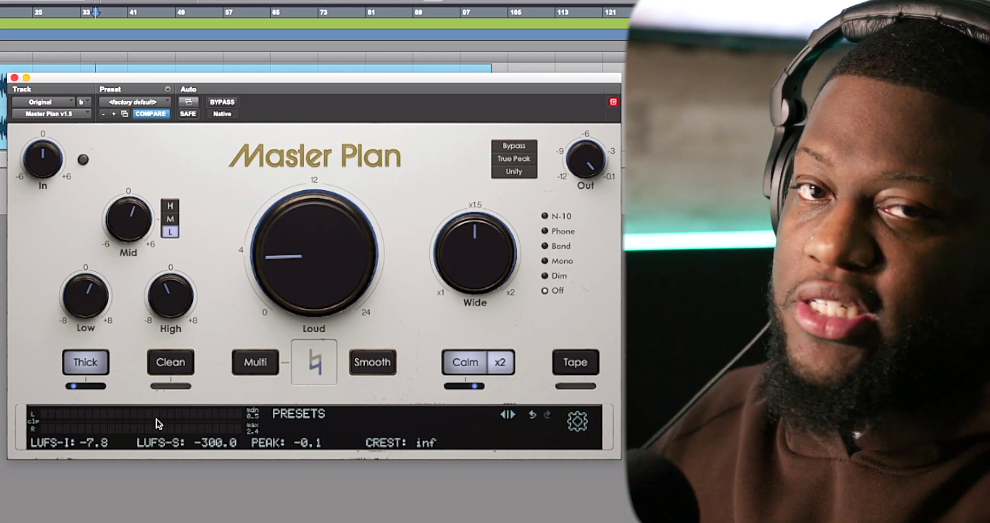
{"action": "mouse_move", "coordinate": [483, 266]}
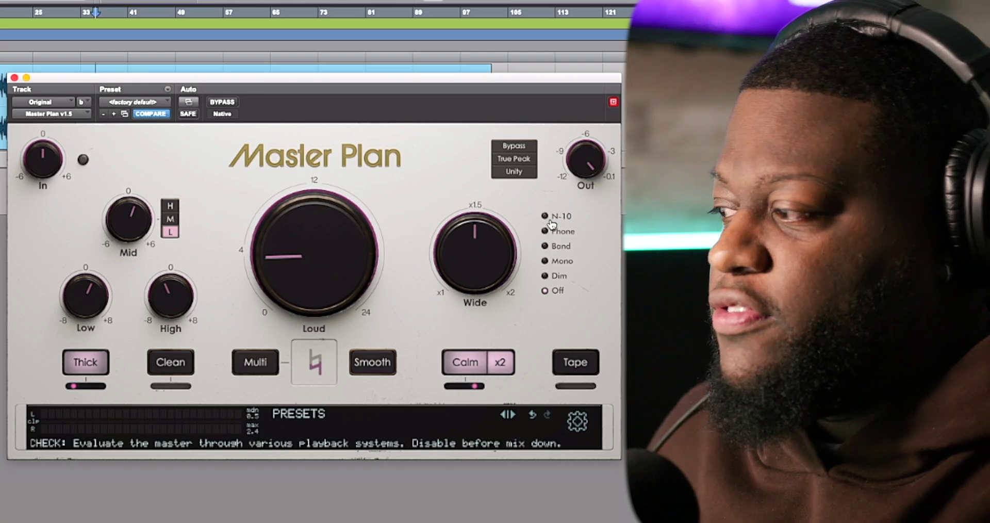
{"action": "left_click", "coordinate": [546, 247]}
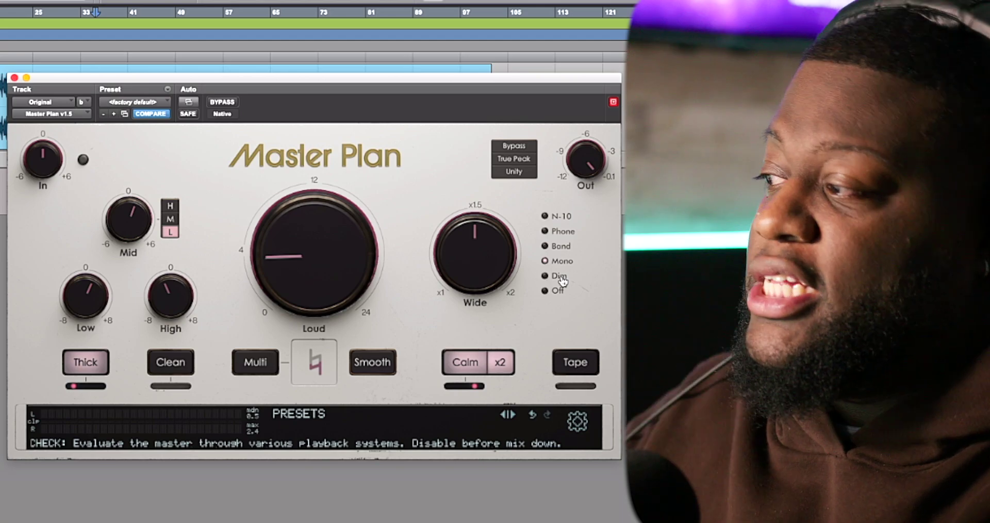
{"action": "left_click", "coordinate": [560, 279]}
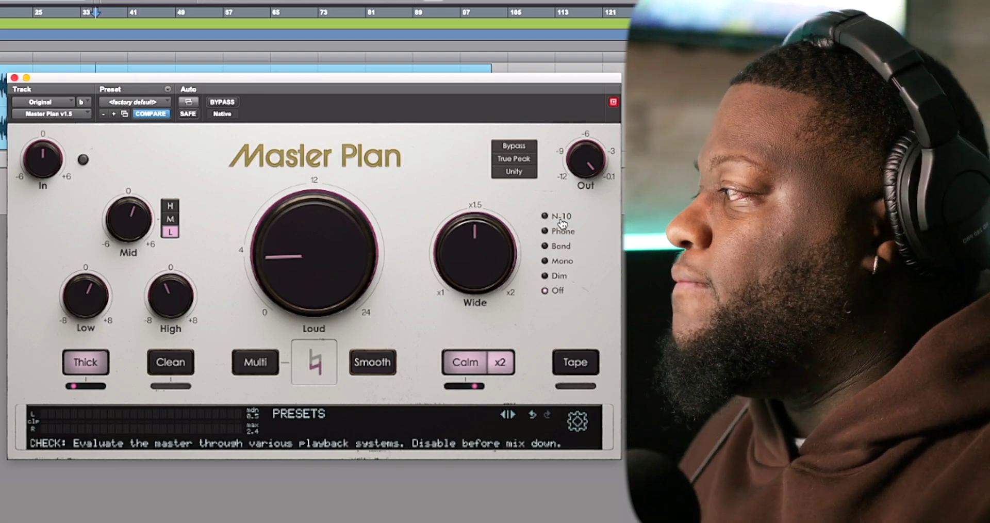
Play the track and audition the master through the N-10, Phone, Band, Mono and Dim checks, ending on Off
{"action": "key", "text": "space"}
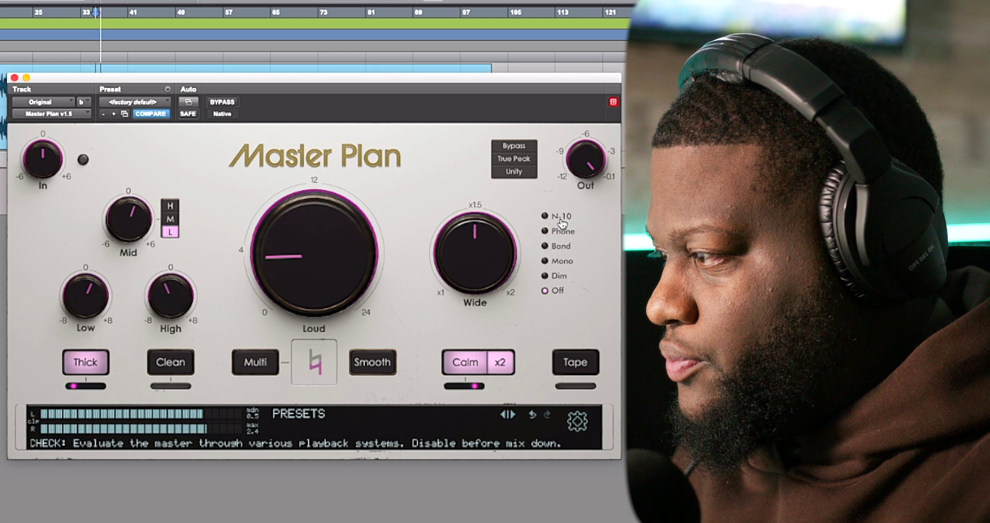
{"action": "left_click", "coordinate": [560, 218]}
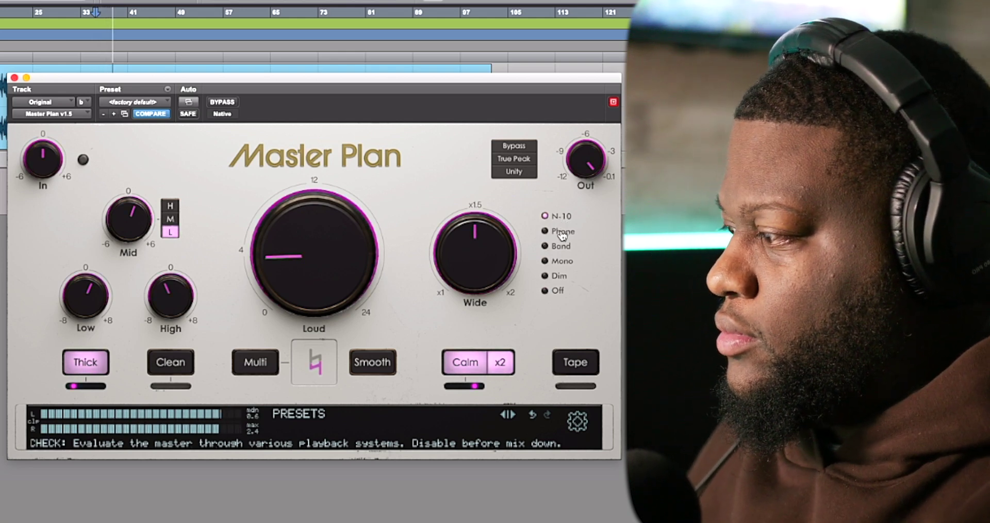
{"action": "left_click", "coordinate": [562, 233]}
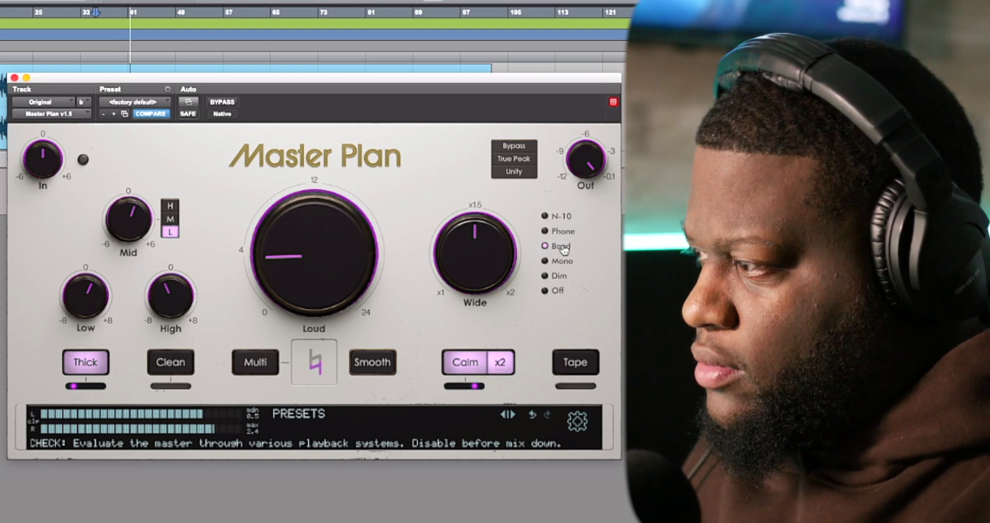
{"action": "left_click", "coordinate": [564, 251]}
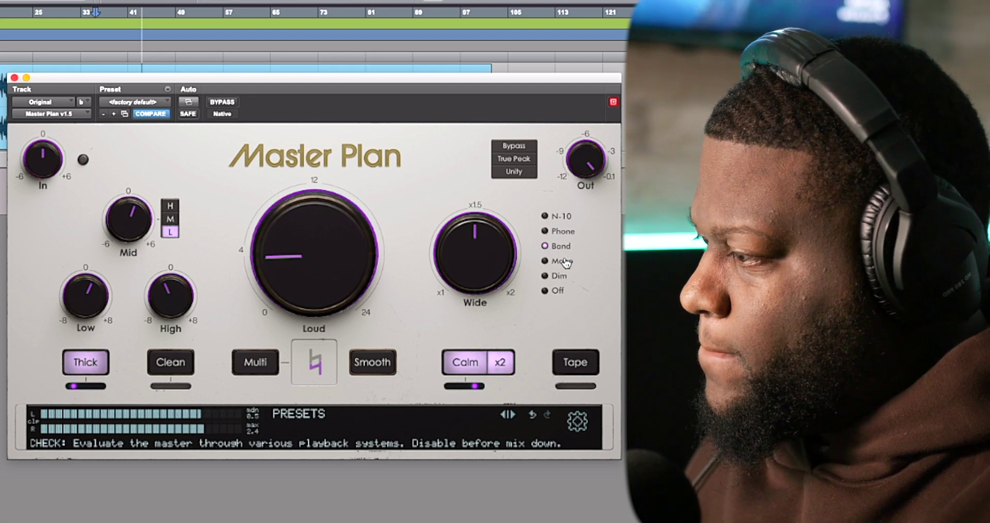
{"action": "left_click", "coordinate": [565, 261]}
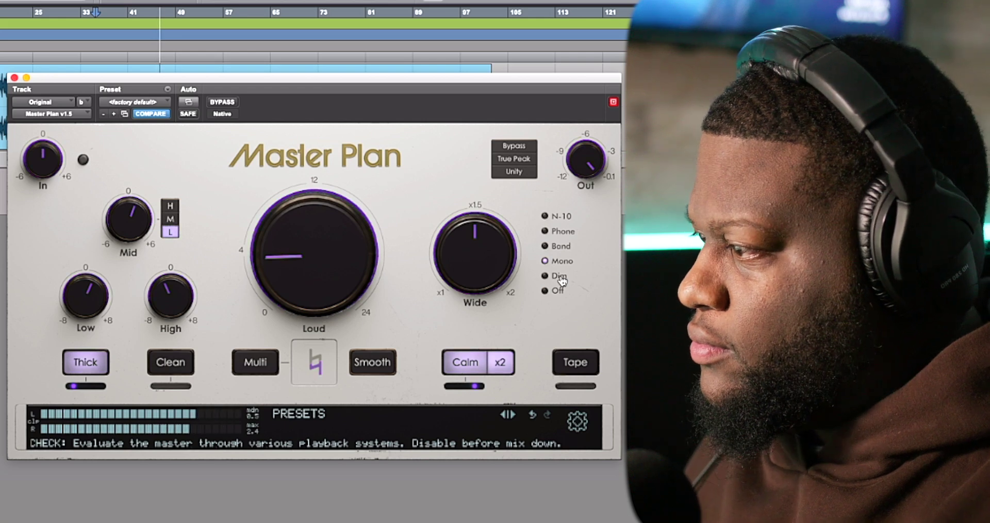
{"action": "left_click", "coordinate": [562, 278]}
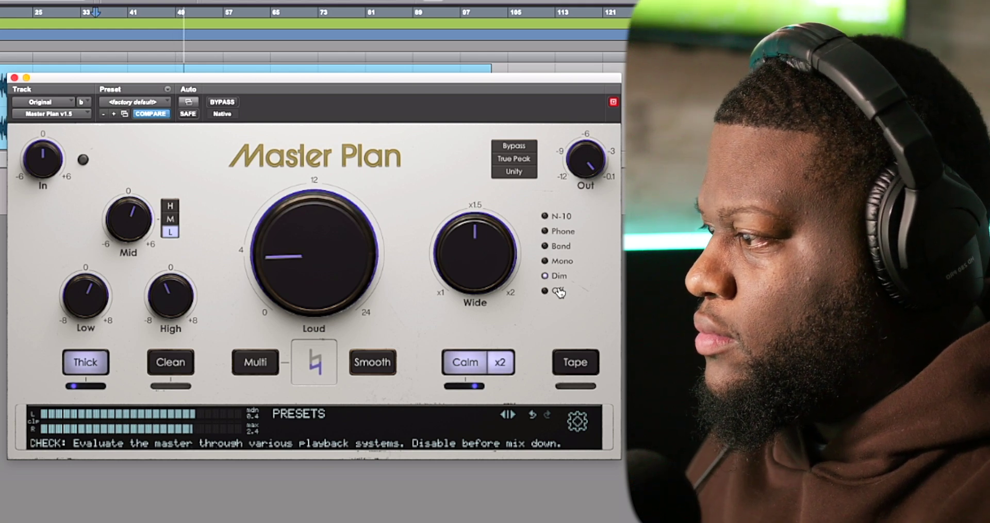
{"action": "left_click", "coordinate": [548, 292]}
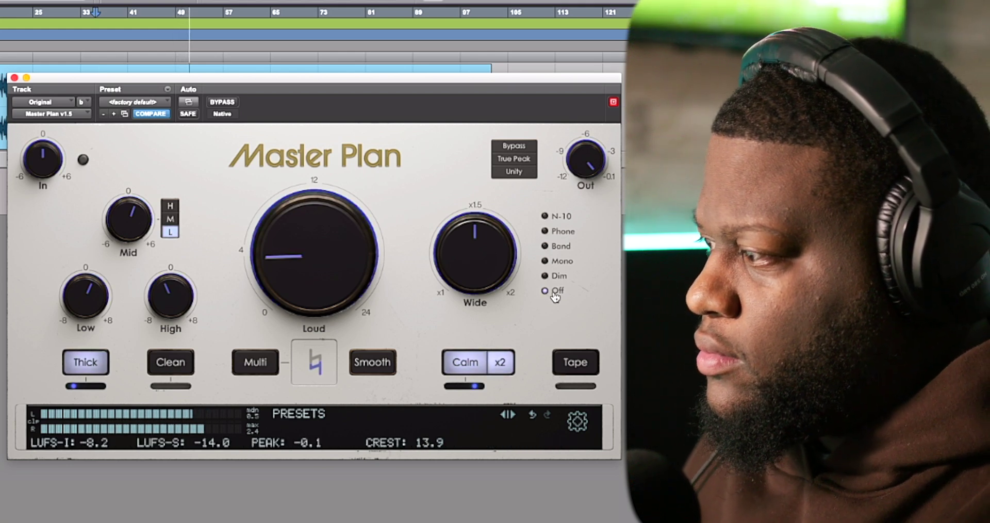
Stop playback, then switch the multiband compressor on briefly and turn it back off
{"action": "key", "text": "space"}
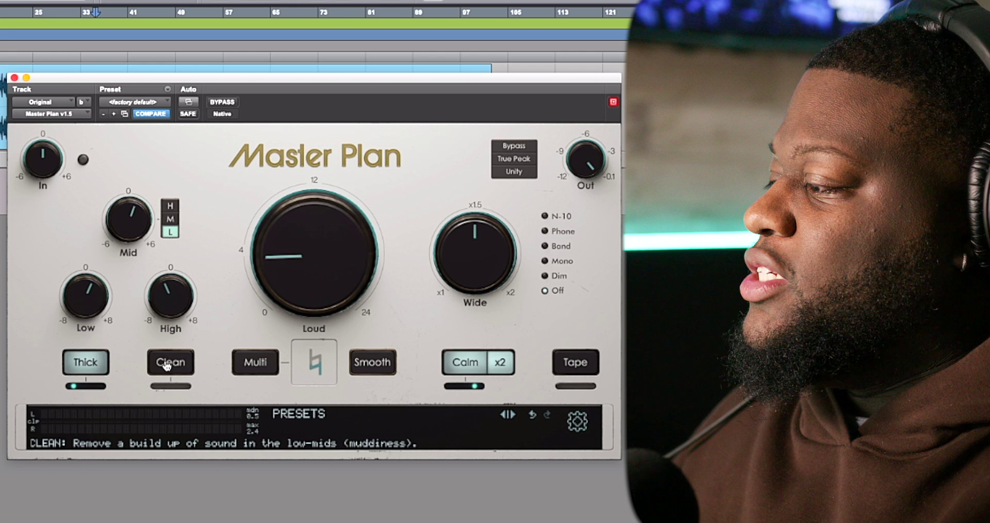
{"action": "left_click", "coordinate": [248, 364]}
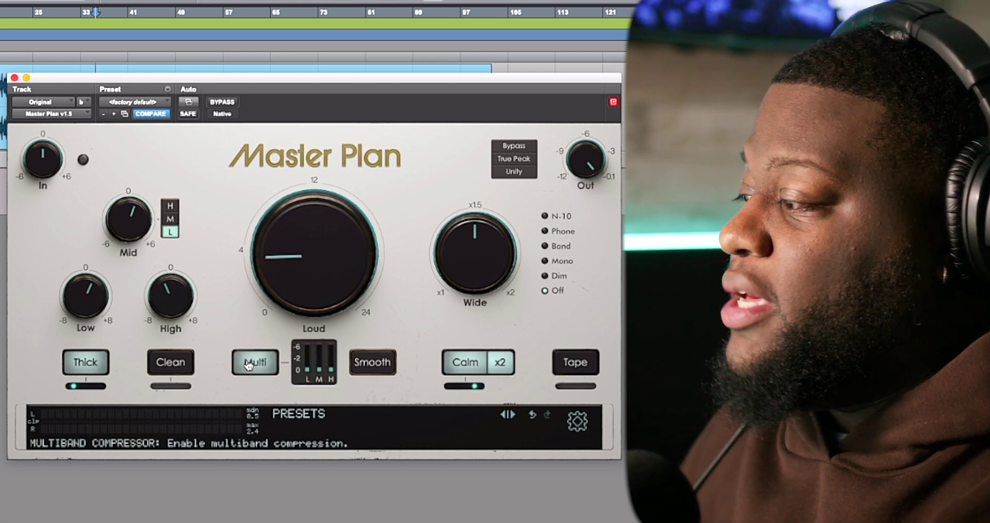
{"action": "left_click", "coordinate": [248, 364]}
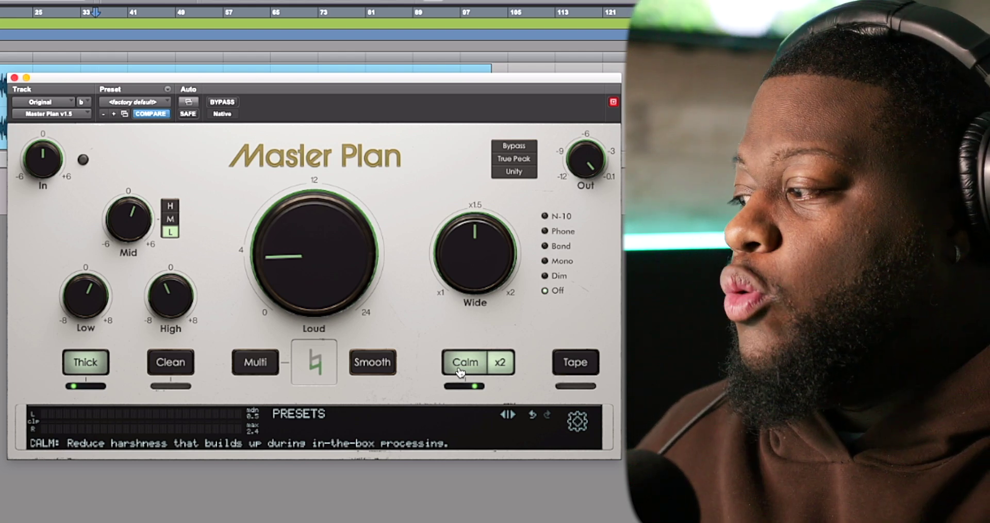
{"action": "mouse_move", "coordinate": [474, 390]}
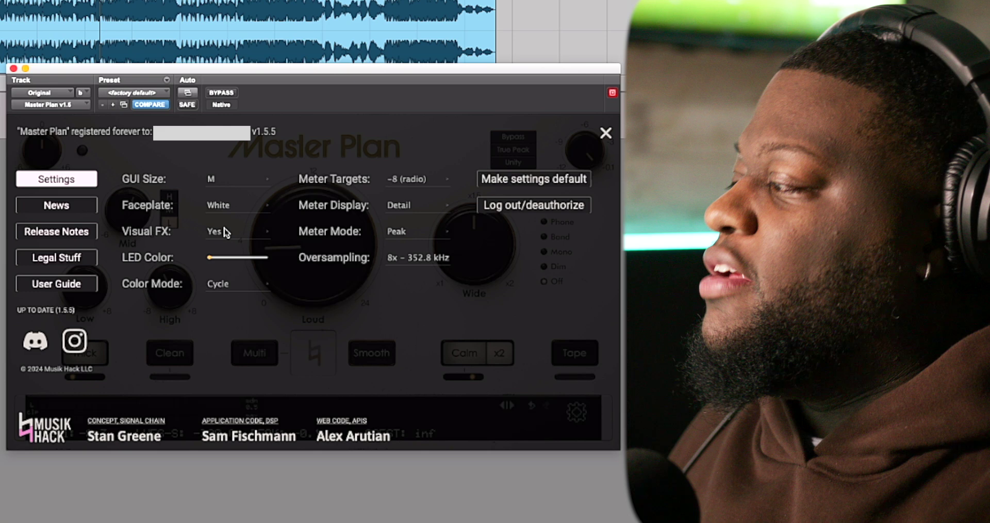
Try the Black faceplate in the plugin settings and switch the faceplate back to White
{"action": "left_click", "coordinate": [223, 206]}
{"action": "left_click", "coordinate": [225, 222]}
{"action": "left_click", "coordinate": [230, 204]}
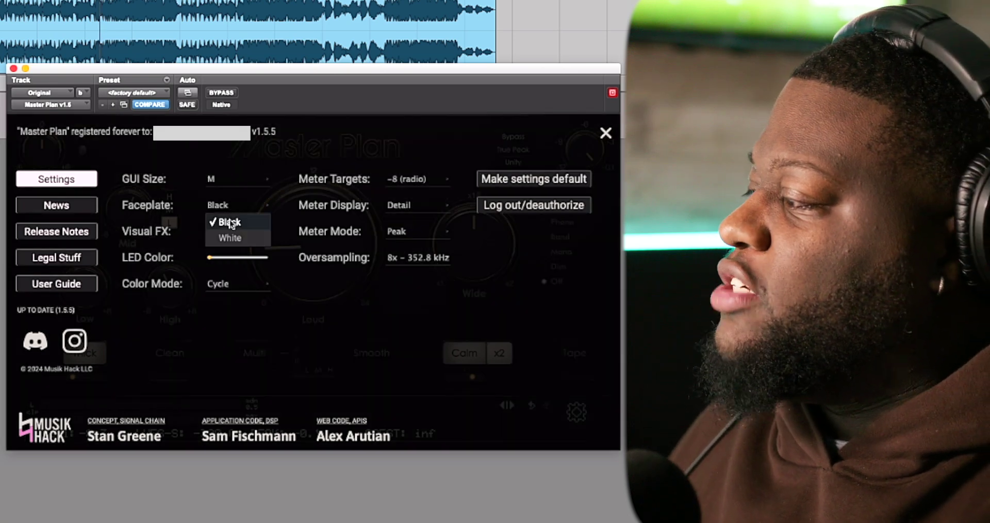
{"action": "left_click", "coordinate": [230, 237]}
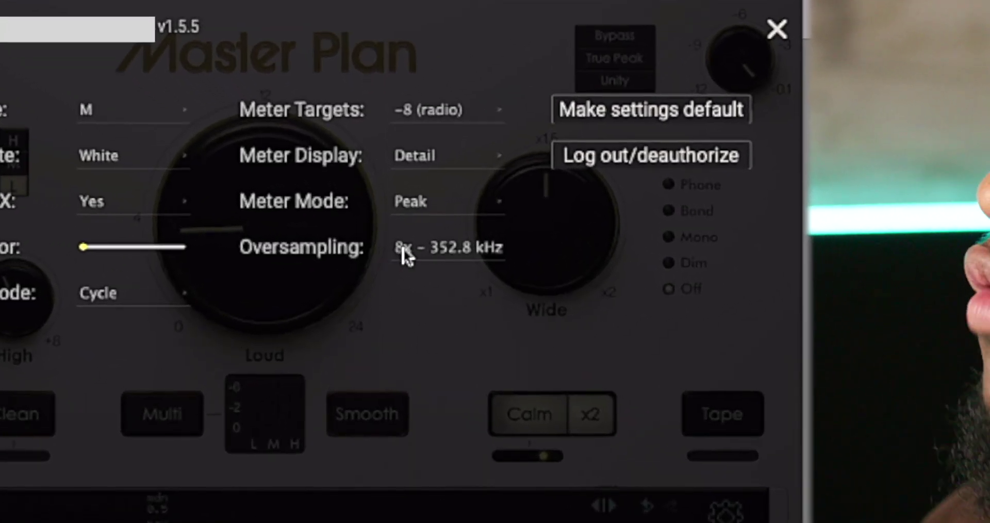
View the available oversampling rates, keep 8x - 352.8 kHz and close the plugin settings
{"action": "left_click", "coordinate": [403, 247]}
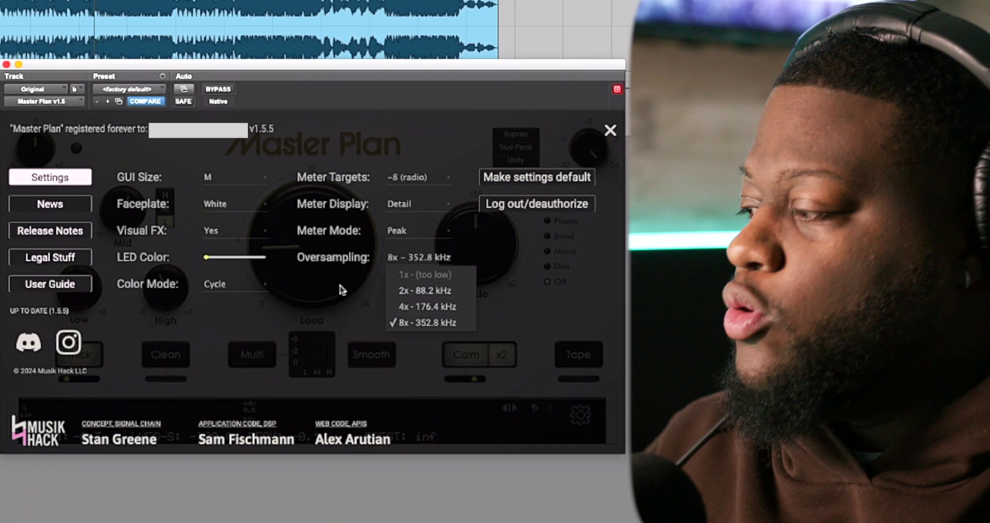
{"action": "left_click", "coordinate": [310, 292]}
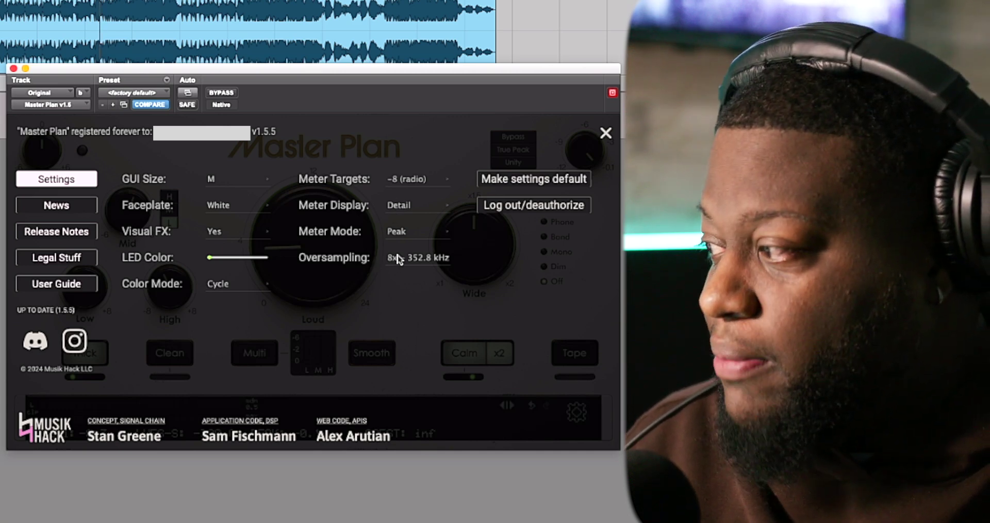
{"action": "left_click", "coordinate": [605, 133]}
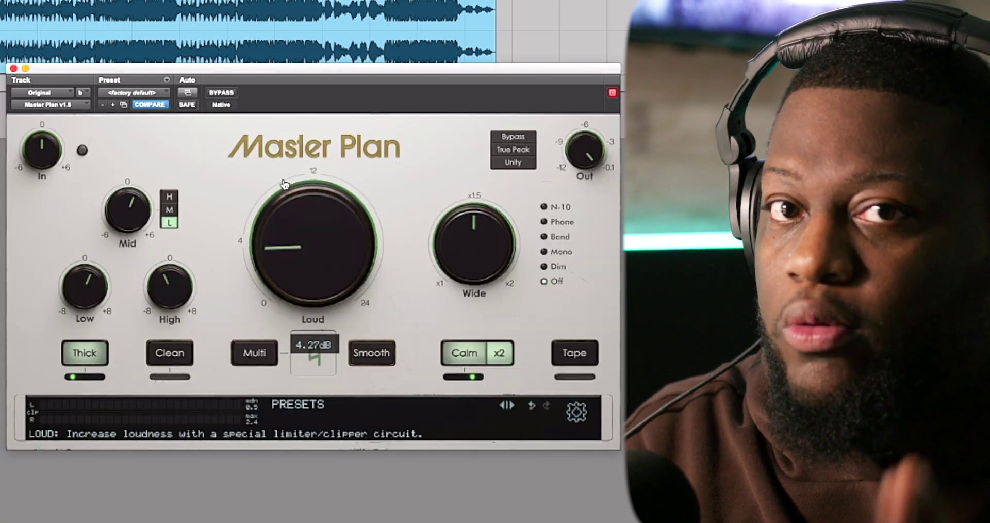